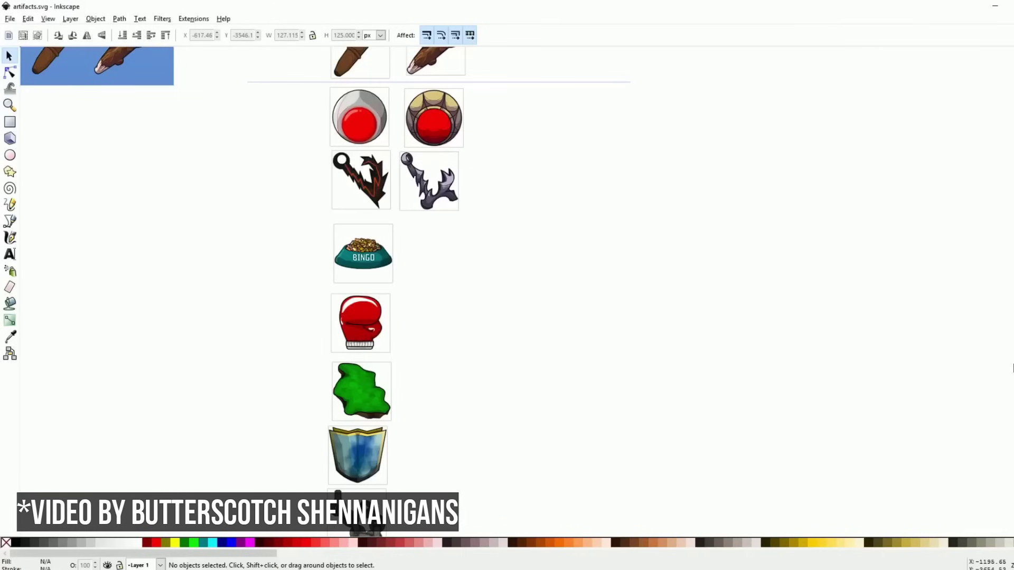
Step: Duplicate the Bingo bowl and drag the copy off to the right
scroll(396, 366, "up", 4)
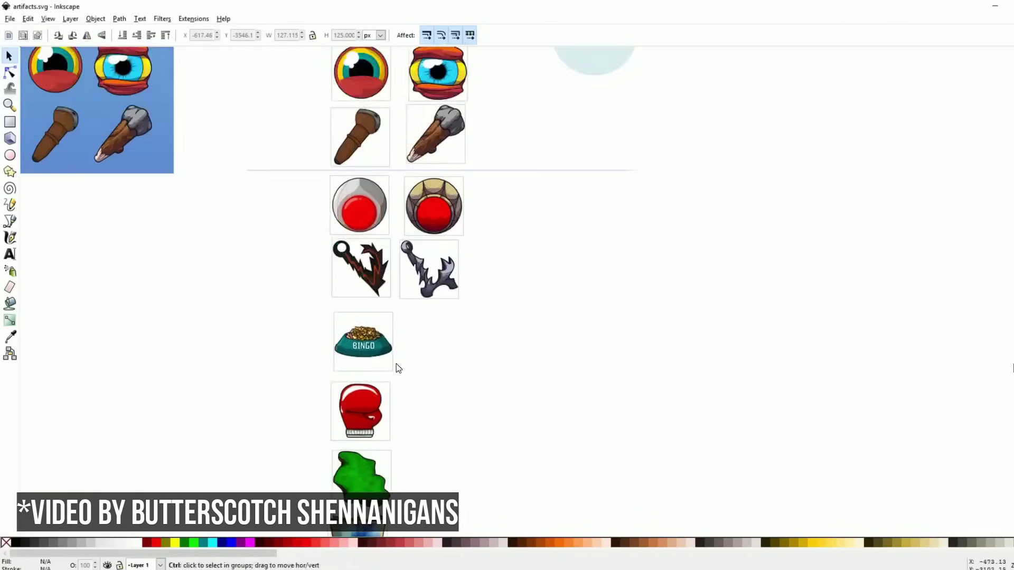
scroll(396, 366, "up", 4)
left_click(346, 343)
key("ctrl+d")
left_click_drag(293, 311, 553, 309)
left_click(700, 296)
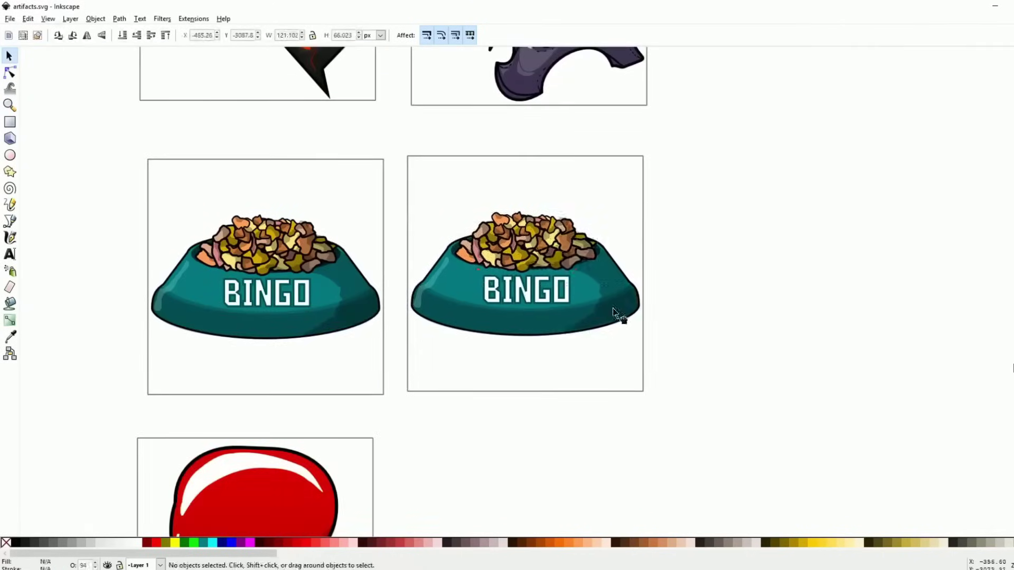
Step: Delete the food pile from the copied bowl and move the BINGO lettering aside
left_click(579, 335, "ctrl")
key("Tab")
left_click_drag(694, 254, 429, 281)
key("Delete")
left_click_drag(504, 291, 708, 267)
Step: Pull the bowl's upper shape away and delete the lower shading shape
scroll(550, 324, "up", 1)
left_click_drag(525, 287, 566, 215)
key("Delete")
Step: Draw a rim path across the bowl with the Bezier pen at 100 opacity, without fill
key("b")
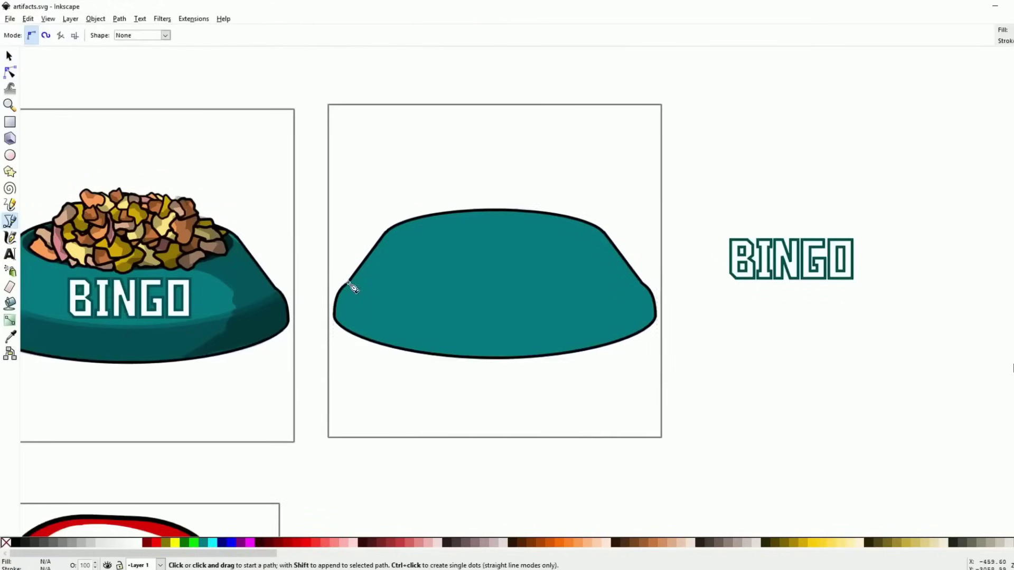
left_click(643, 284)
type("n100")
key("Return")
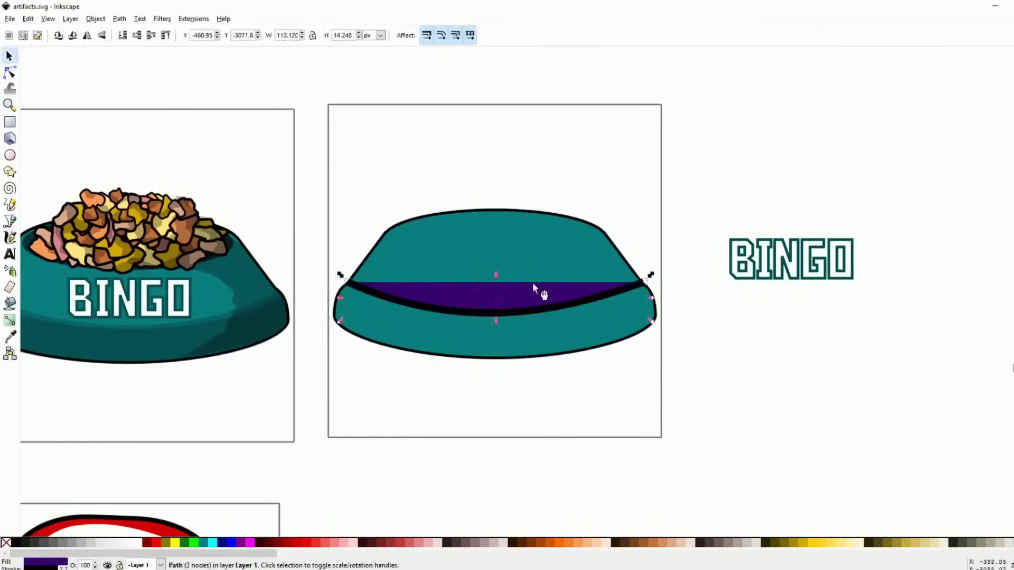
key("s")
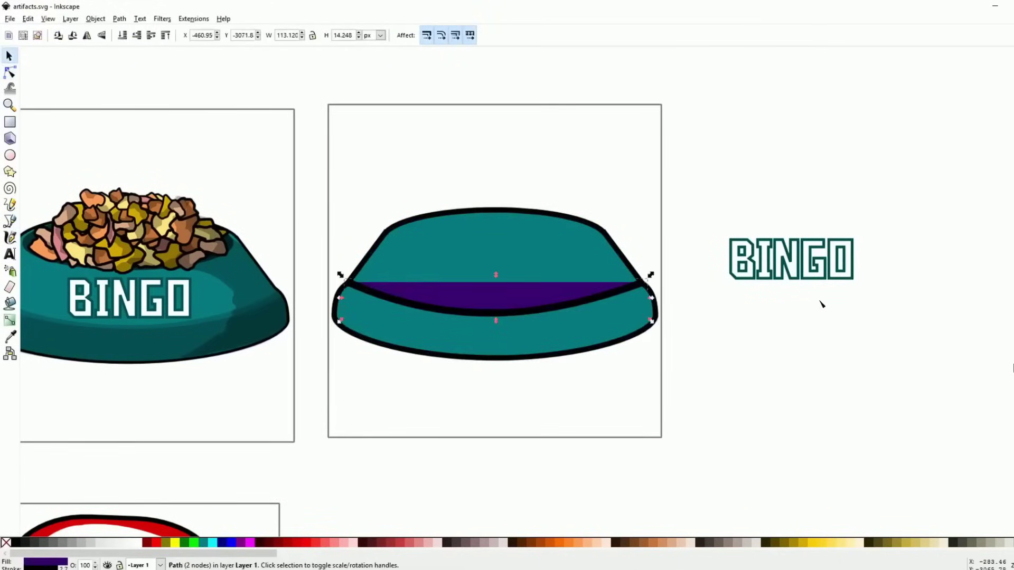
key("n")
key("s")
key("Escape")
key("shift+Tab")
key("ctrl+z")
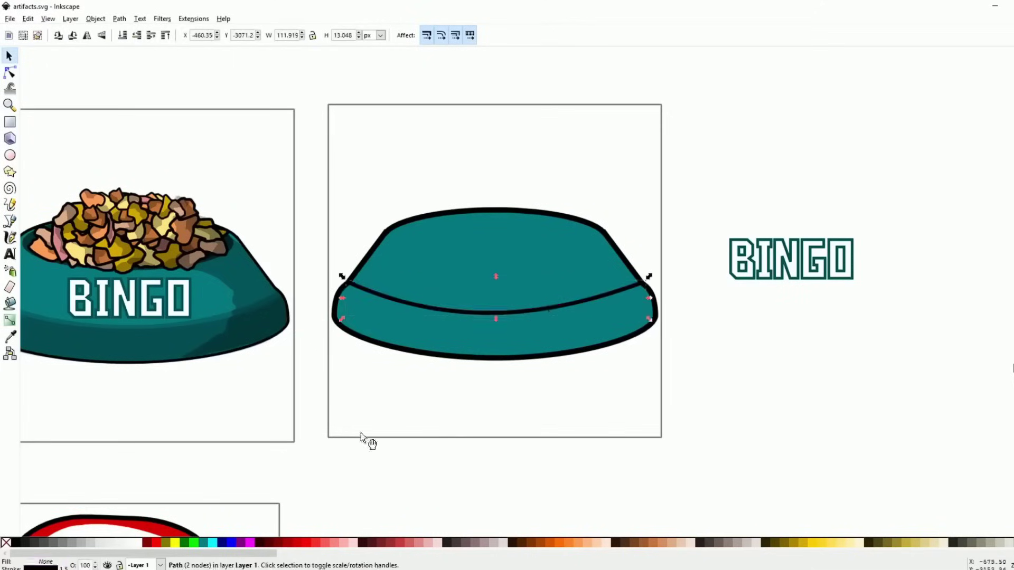
Step: Drag the rim path's nodes so the rim line curves lower and rounder
key("plus")
key("n")
left_click_drag(423, 317, 432, 325)
key("n")
key("minus")
key("minus")
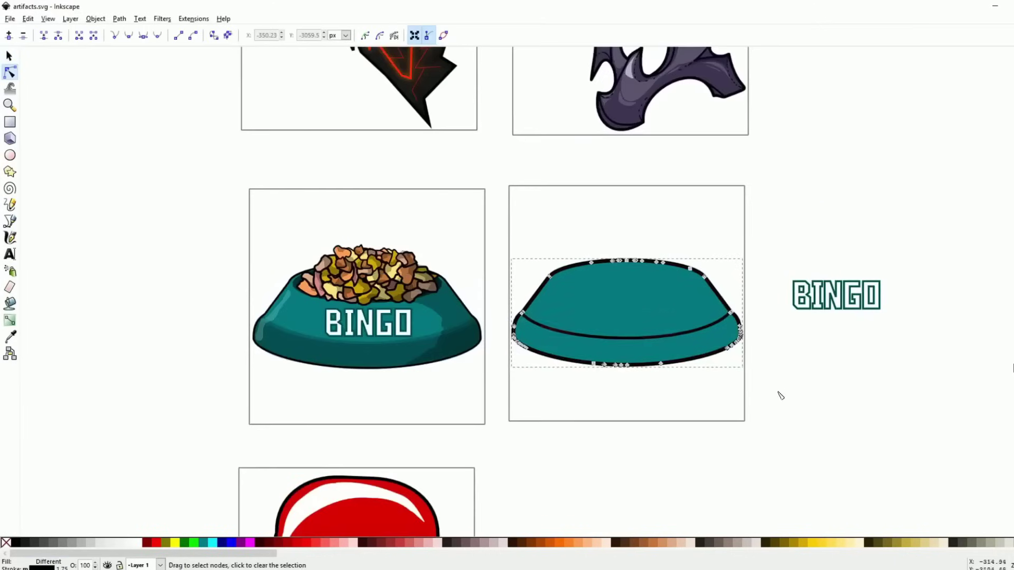
Step: Delete the extra nodes along the bowl's top, then select the bedroom wardrobe as a group
left_click(639, 366)
scroll(649, 348, "right", 1)
left_click(649, 349)
key("plus")
key("plus")
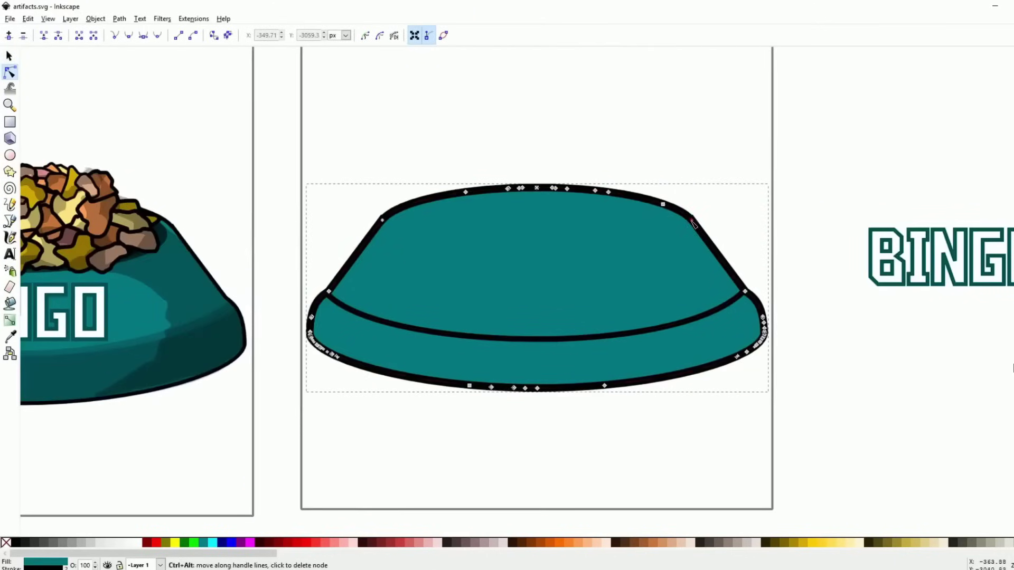
key("Delete")
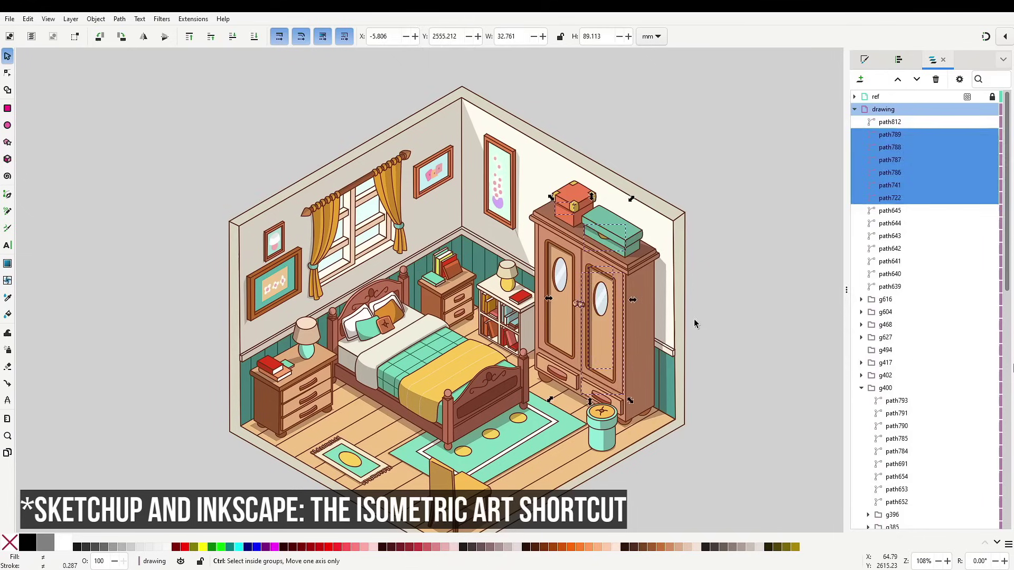
left_click(633, 316)
left_click(600, 307)
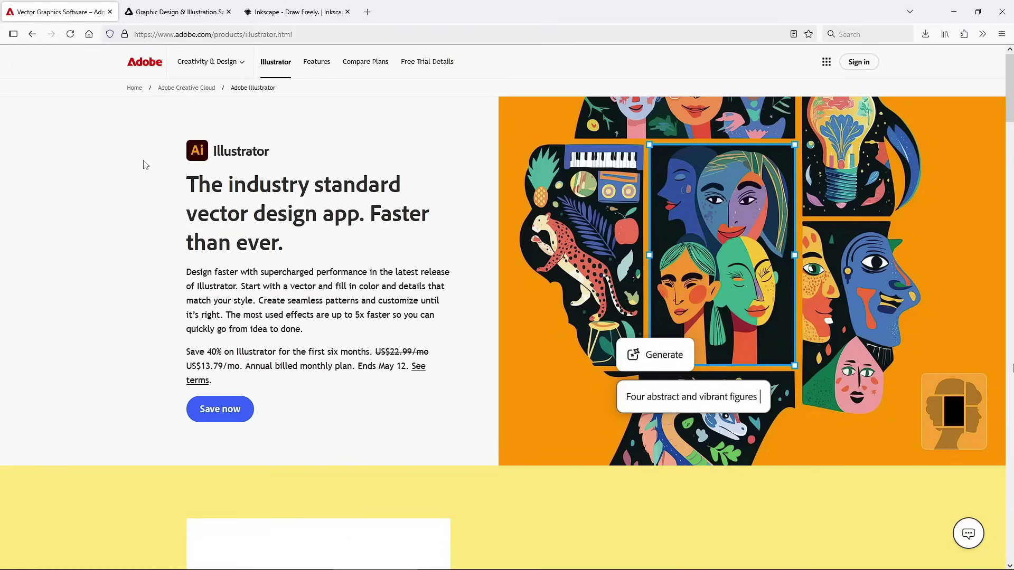
Step: Move from the Affinity Designer tab to the Inkscape website tab
left_click(165, 10)
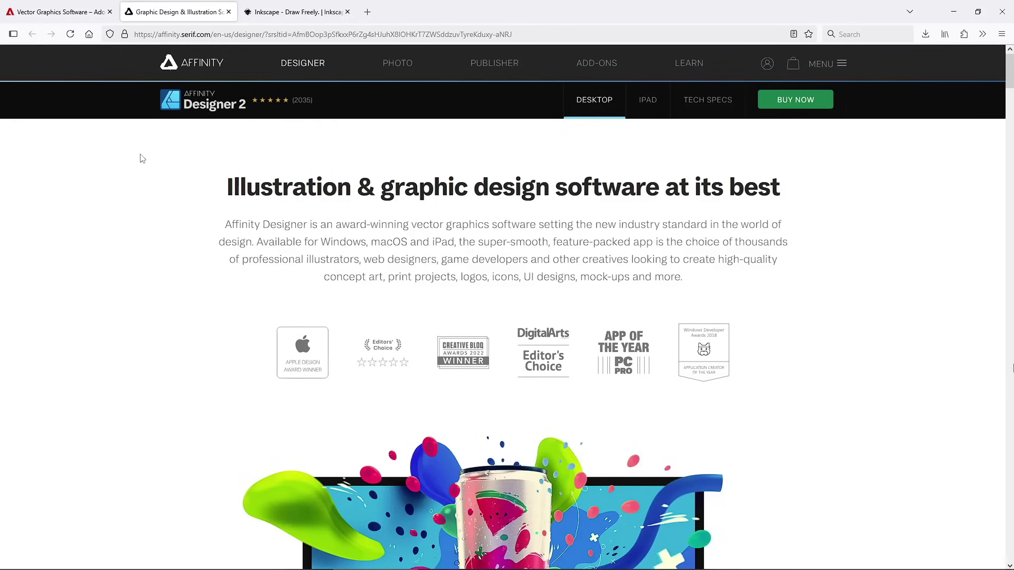
left_click(276, 10)
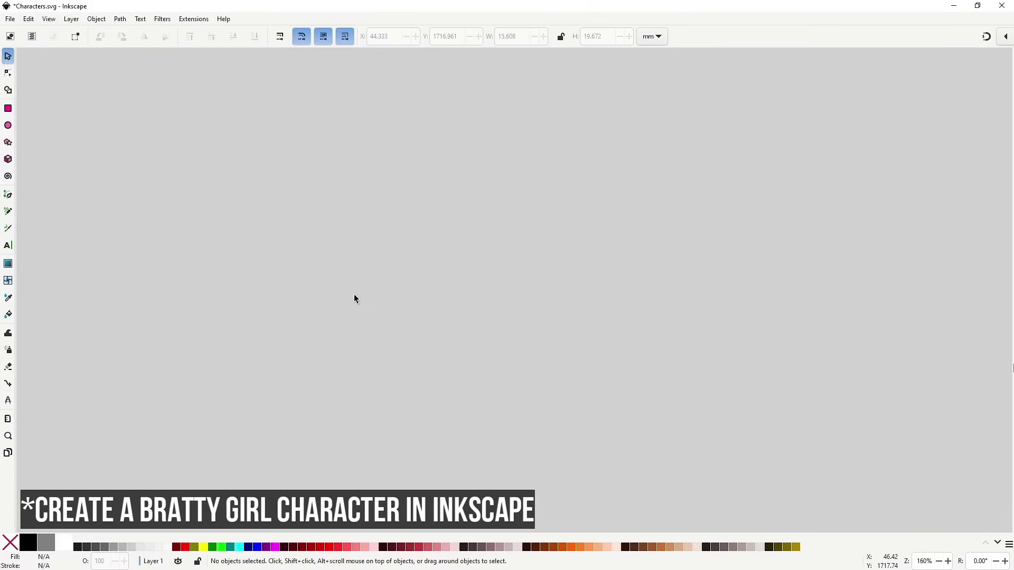
Step: Draw a triangular head outline and bend its lower right side into a chin curve
key("b")
left_click(403, 232)
left_click(387, 145)
left_click(464, 166)
left_click(403, 232)
key("n")
left_click_drag(433, 200, 451, 229)
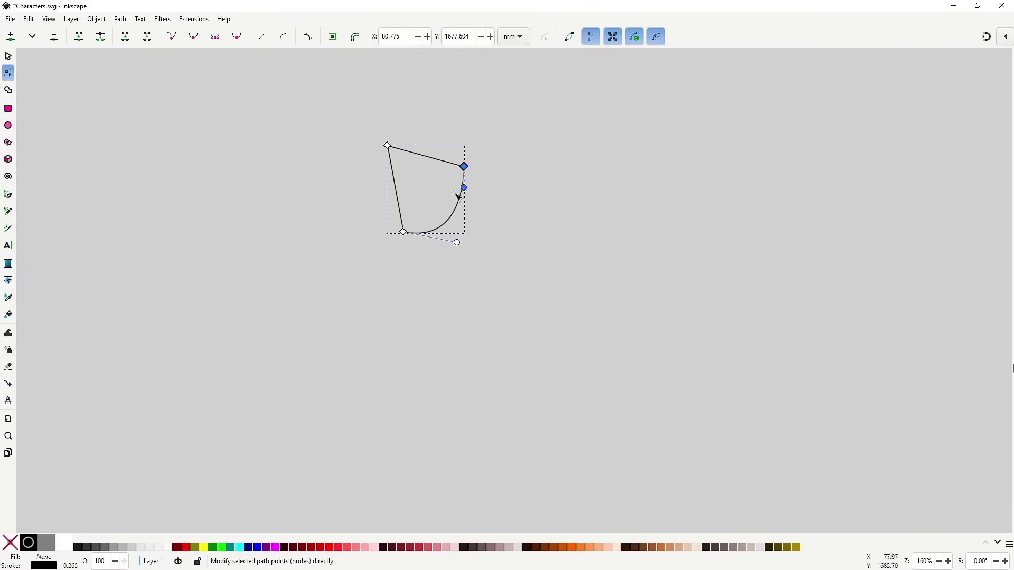
Step: Draw a closed trapezoid torso below the head
key("b")
left_click(397, 239)
left_click(413, 239)
left_click(422, 279)
left_click(390, 280)
Step: Outline the thin legs under the lower garment, then add the feet and arms
left_click(396, 279)
left_click(406, 358)
left_click(417, 358)
left_click(423, 358)
left_click(409, 277)
left_click(411, 359)
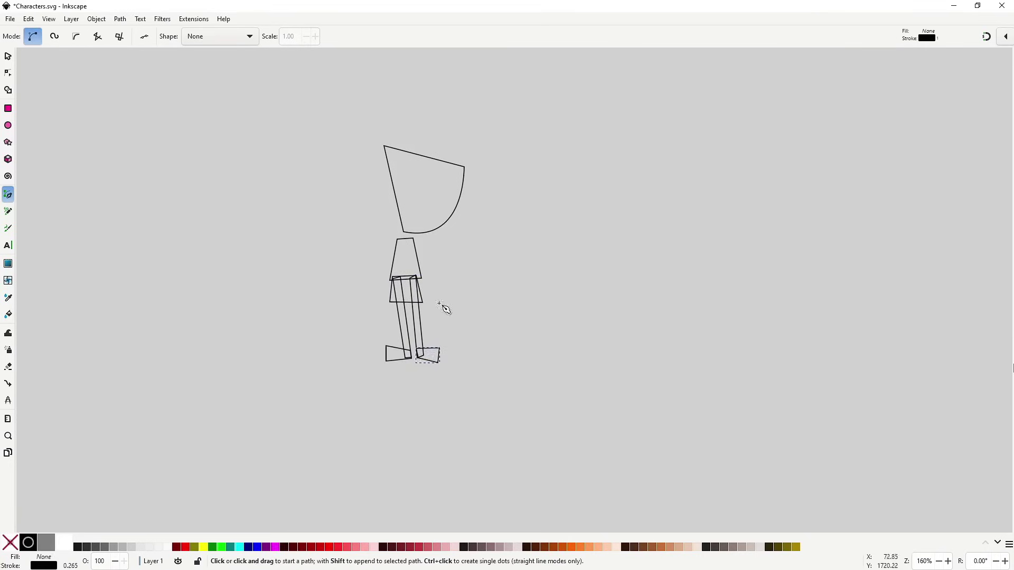
scroll(401, 242, "up", 4)
Step: Add a small closed neck shape below the head
left_click(388, 235)
left_click(387, 208)
left_click(415, 212)
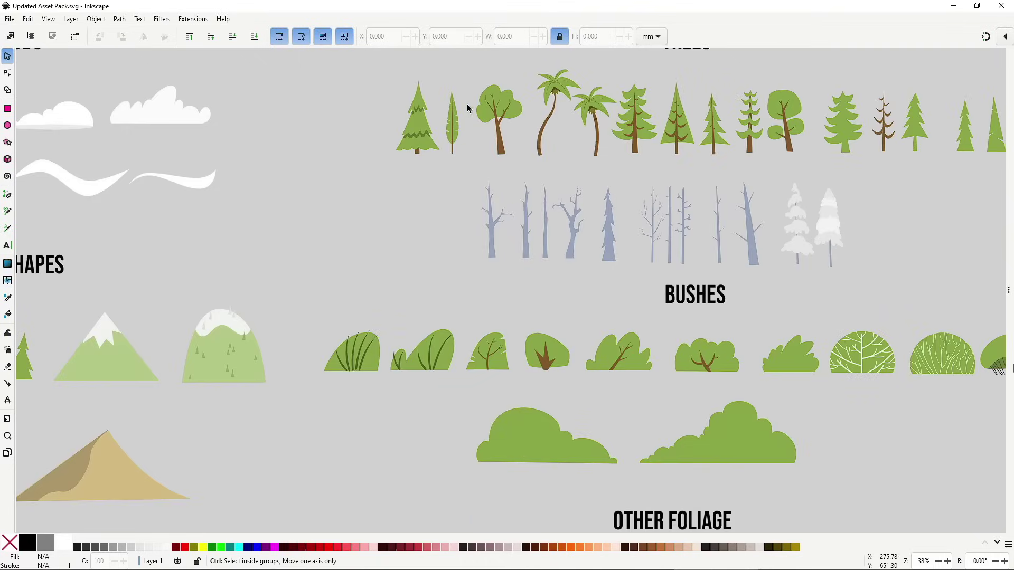
Step: Pan from the TREES section to bushes and OTHER FOLIAGE, then scroll through rocks, items and ground
scroll(621, 179, "up", 1)
left_click_drag(603, 170, 369, 255)
left_click_drag(320, 379, 343, 231)
scroll(172, 304, "left", 5)
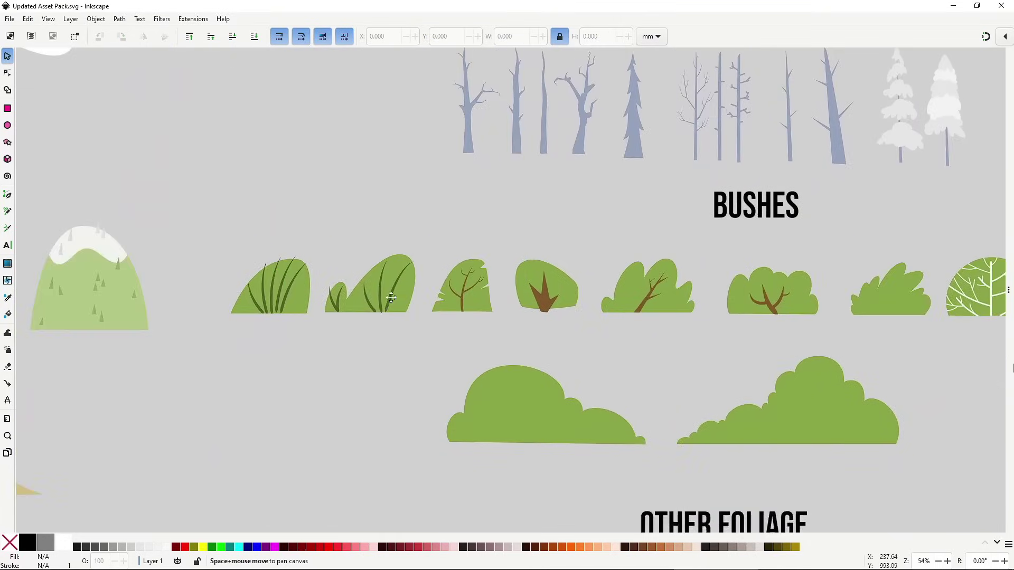
scroll(521, 301, "down", 10)
scroll(520, 301, "right", 4)
scroll(475, 414, "down", 10)
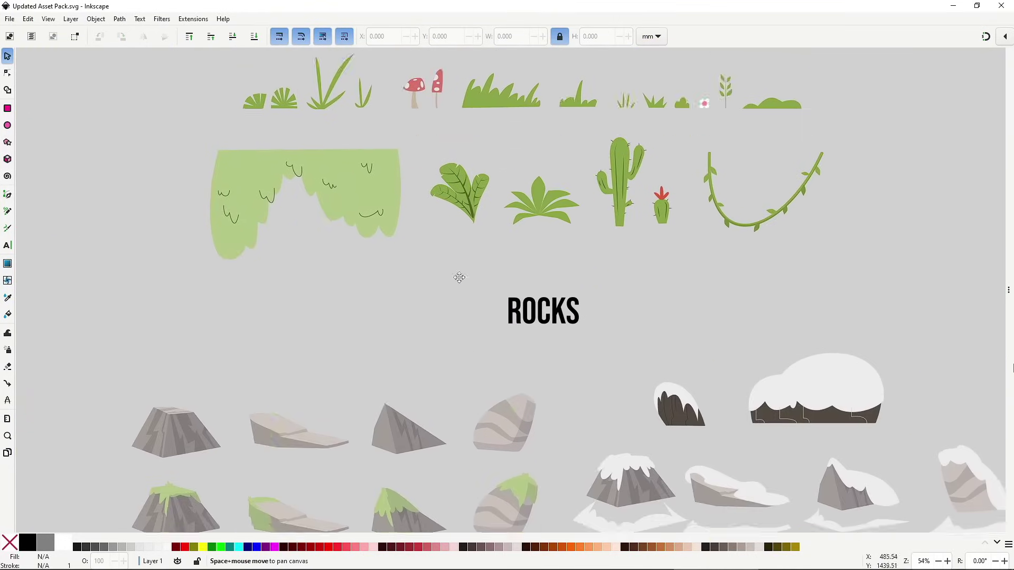
scroll(234, 238, "right", 2)
scroll(234, 237, "left", 8)
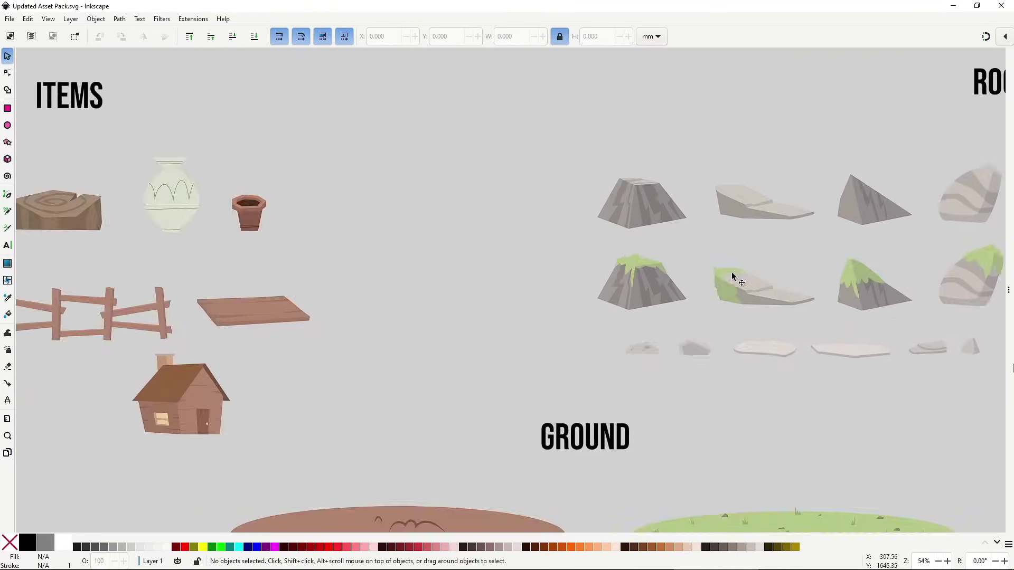
scroll(444, 279, "up", 2)
scroll(444, 279, "left", 3)
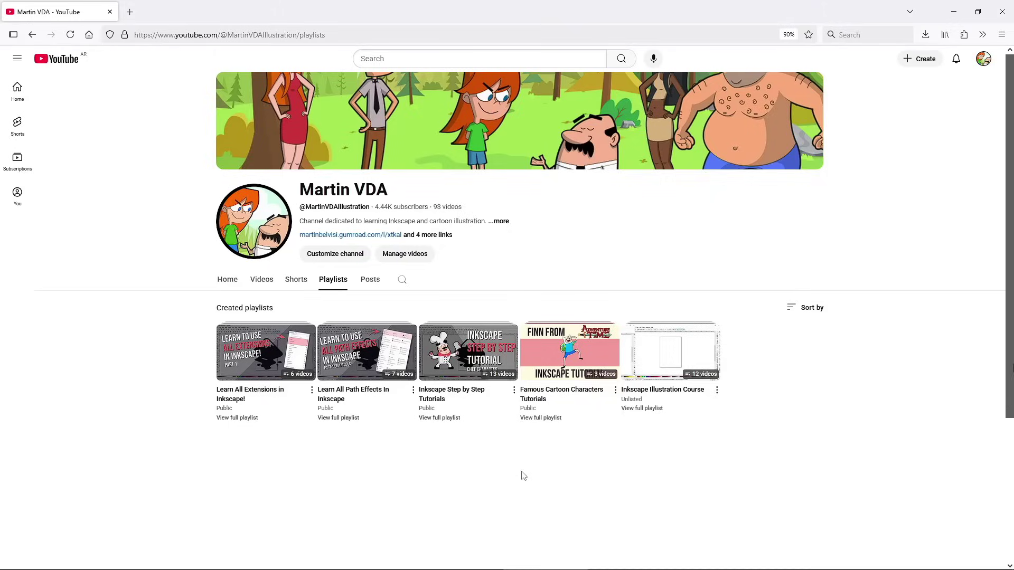
Step: Scroll down through the channel's tutorial thumbnails and back, then nudge the house's bush left
left_click(442, 402)
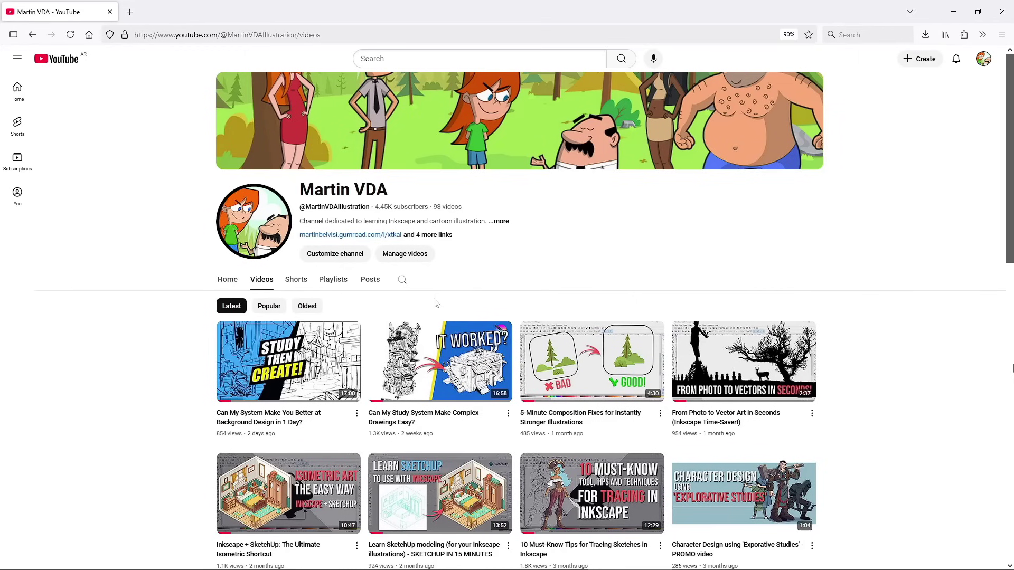
scroll(1012, 368, "down", 5)
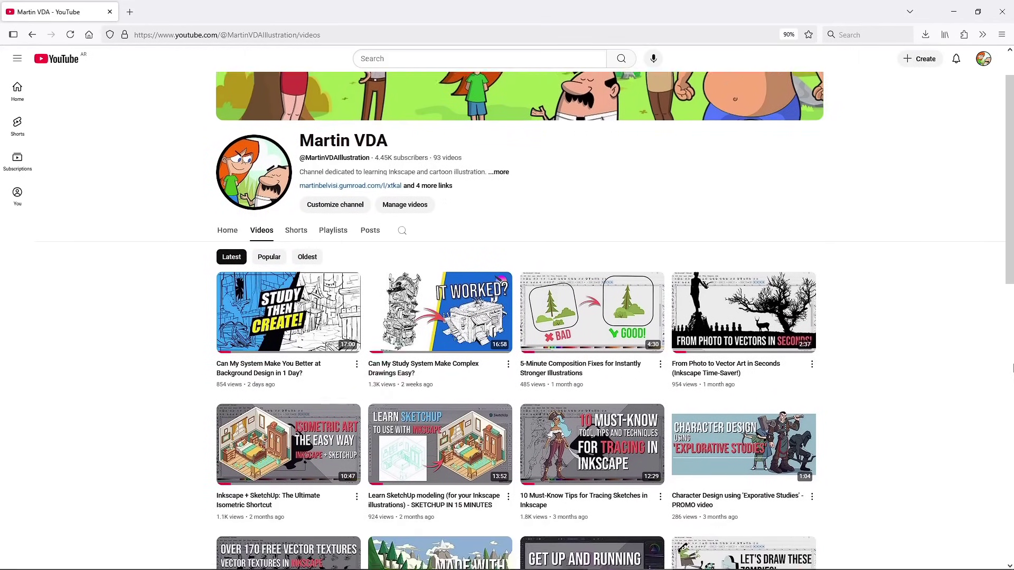
scroll(1012, 368, "down", 4)
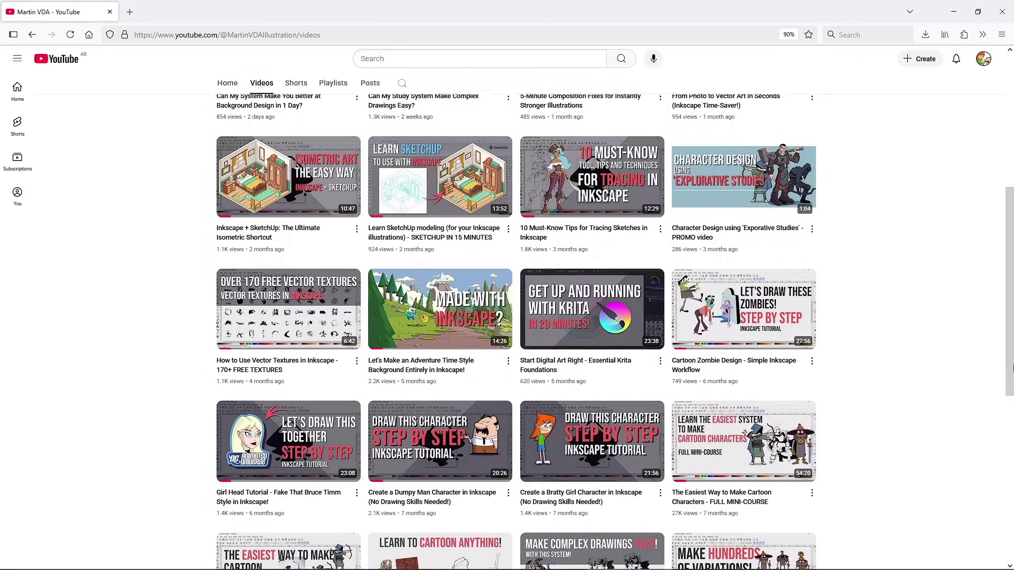
scroll(1012, 368, "down", 6)
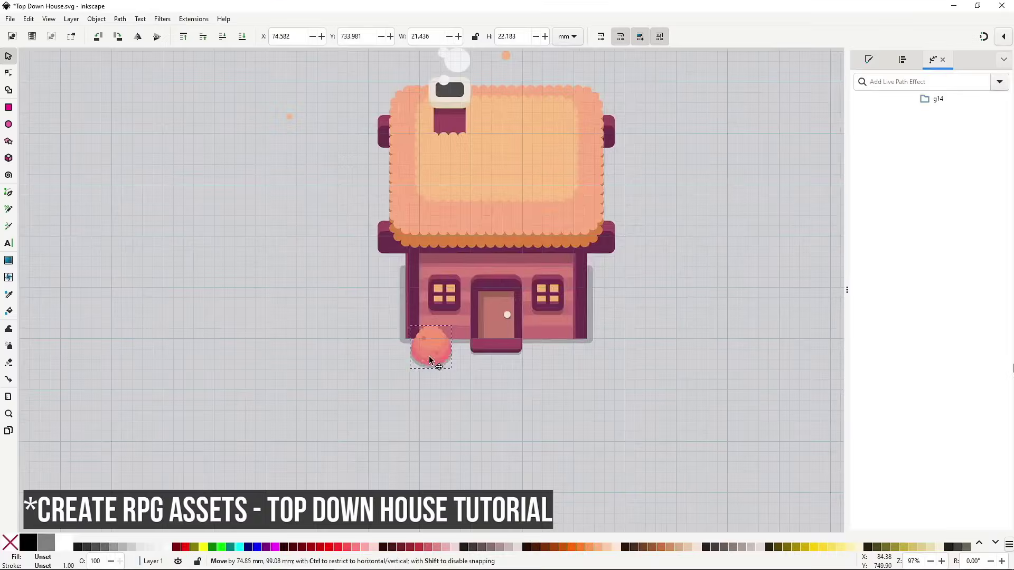
scroll(431, 361, "up", 2)
left_click_drag(430, 361, 452, 343)
Step: Duplicate the bush and place the copy to the right of the door
scroll(416, 368, "right", 4)
key("ctrl+d")
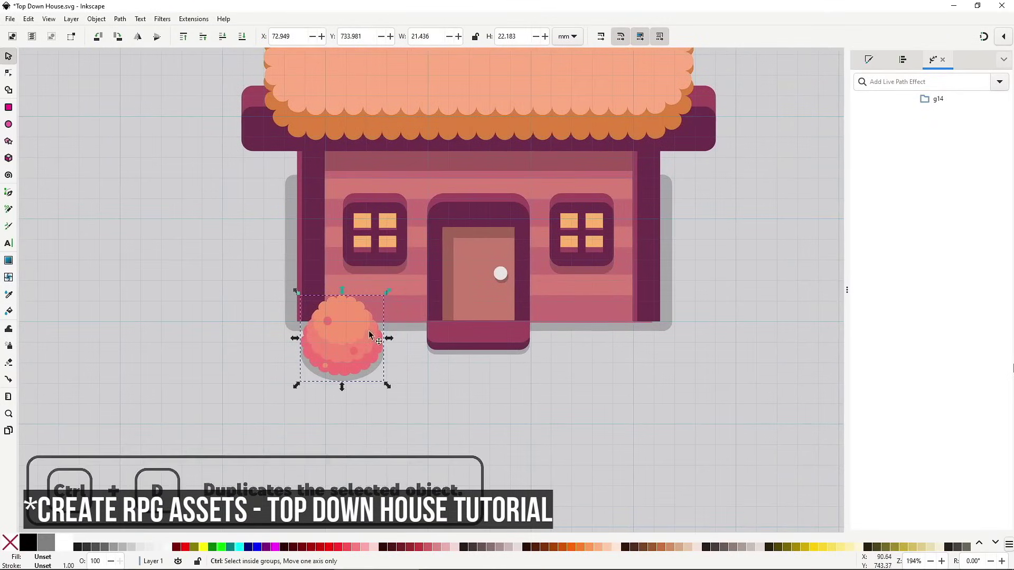
left_click_drag(364, 358, 641, 358)
left_click(695, 412)
Step: Shift the right bush's red dot up and right, and nudge the tree down-left
scroll(592, 395, "right", 3)
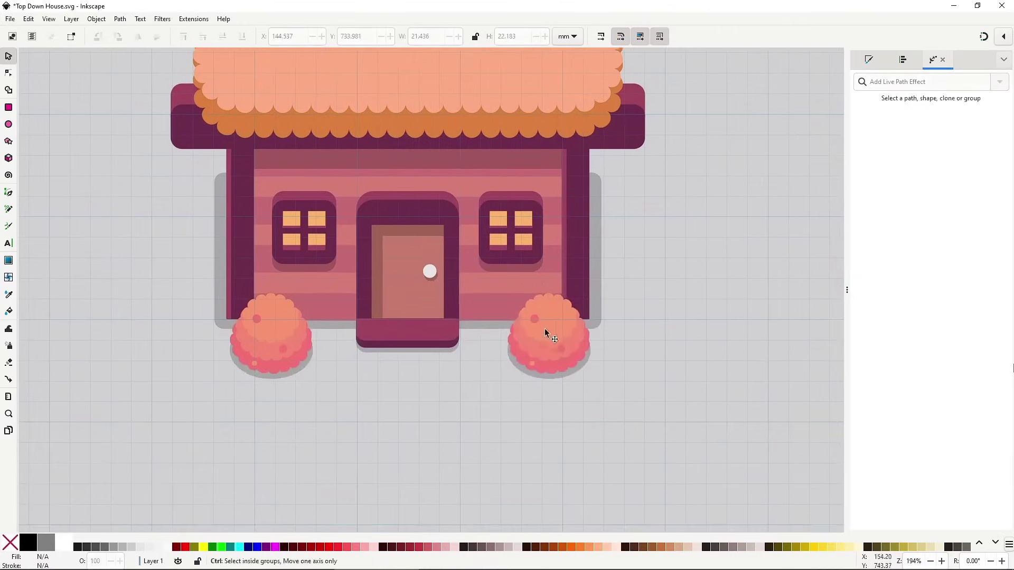
scroll(545, 335, "up", 3)
left_click(521, 306, "ctrl")
left_click_drag(520, 306, 568, 288)
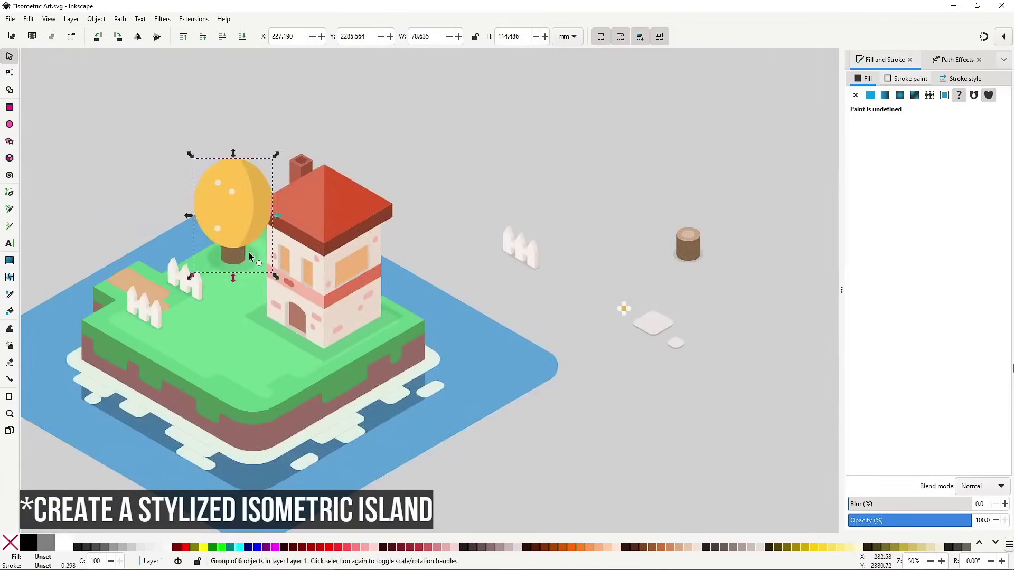
left_click_drag(245, 255, 230, 258)
Step: Copy the tree stump onto the island grass and add a small stepping stone
left_click(421, 256)
key("ctrl+v")
mouse_move(244, 386)
left_mouse_down()
mouse_move(253, 385)
mouse_move(244, 373)
left_mouse_up()
key("ctrl+v")
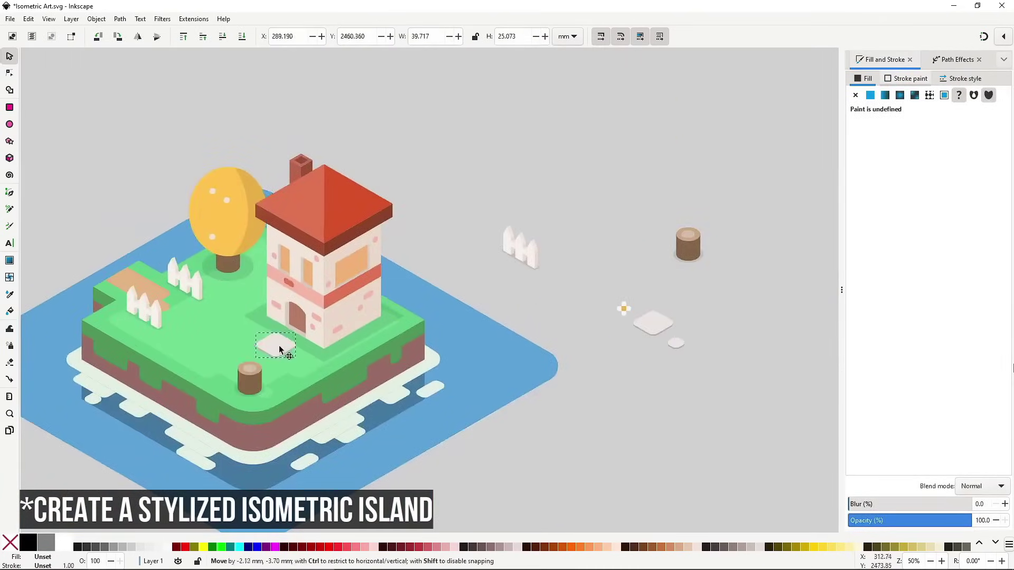
scroll(262, 349, "up", 1)
left_click_drag(217, 335, 214, 318)
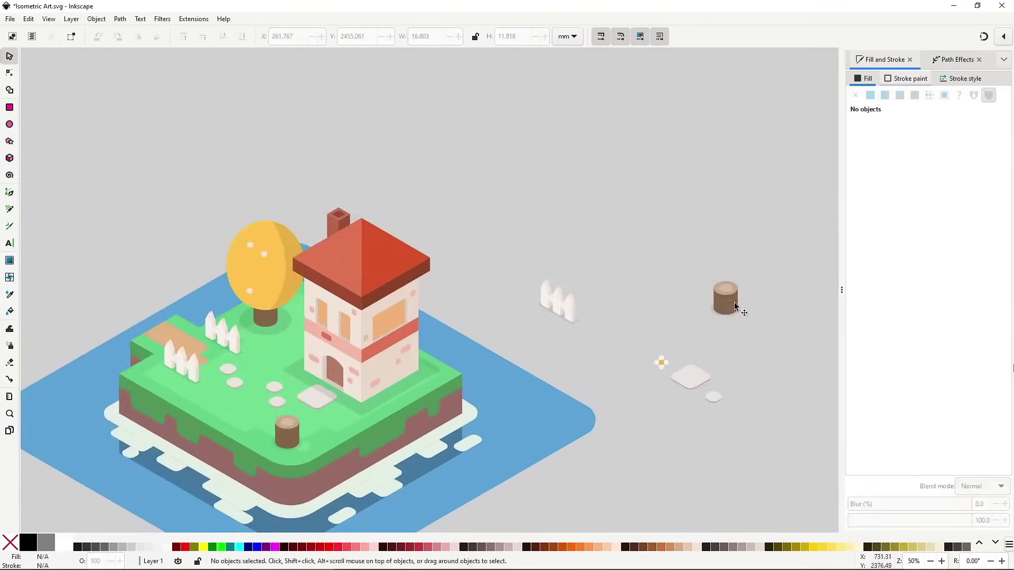
Step: Scatter flower copies across the island and shift the stone and house slightly left
scroll(420, 378, "up", 1)
key("ctrl+v")
key("ctrl+v")
key("ctrl+v")
key("ctrl+v")
key("ctrl+v")
left_click(636, 374)
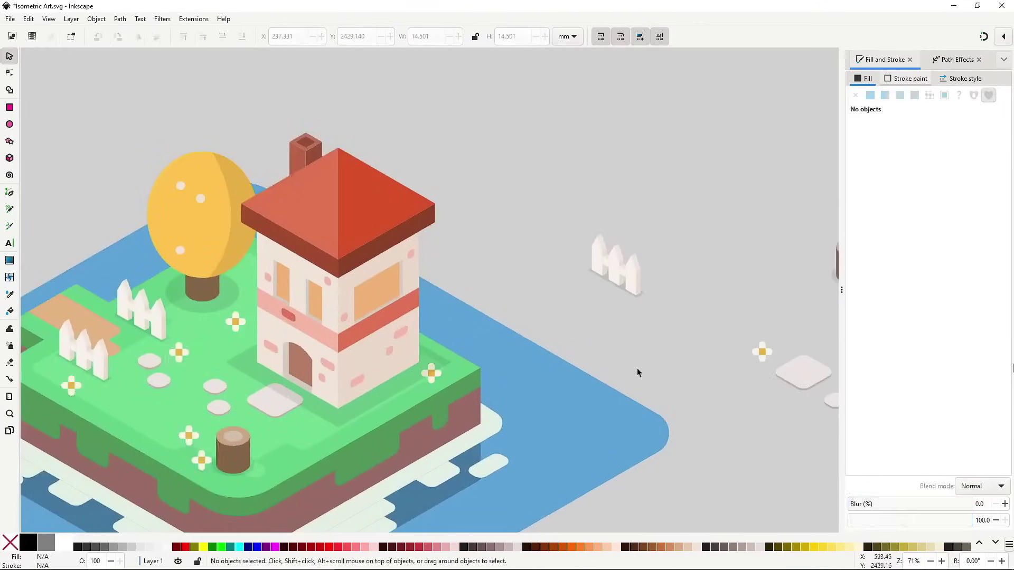
scroll(636, 373, "right", 1)
left_click(248, 414)
left_click(296, 317, "shift")
left_click_drag(333, 393, 323, 389)
left_click(565, 325)
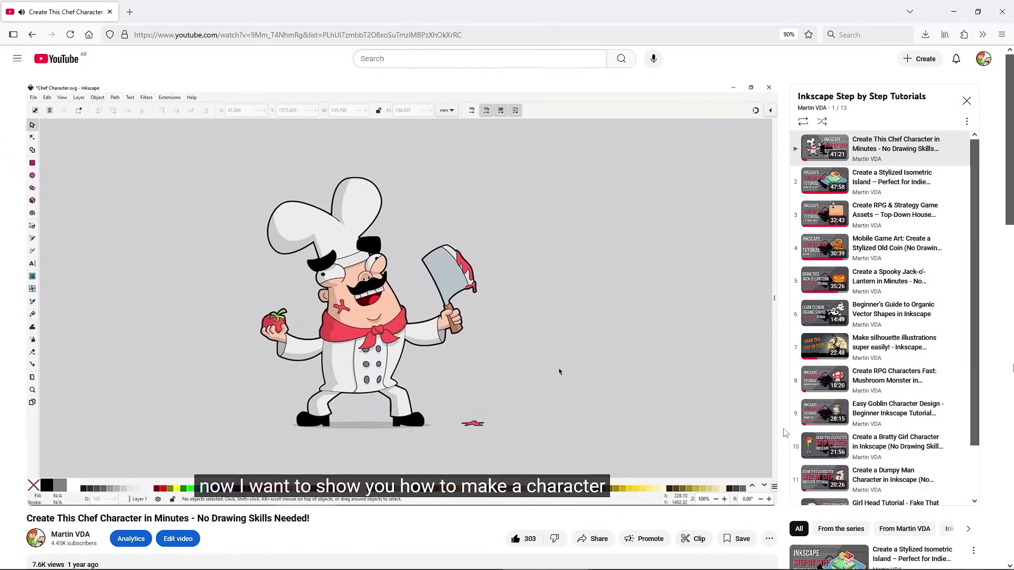
Step: Scroll the playlist sidebar through all 13 tutorials down to 'Cartoon Zombie Design', then back up
scroll(982, 241, "down", 1)
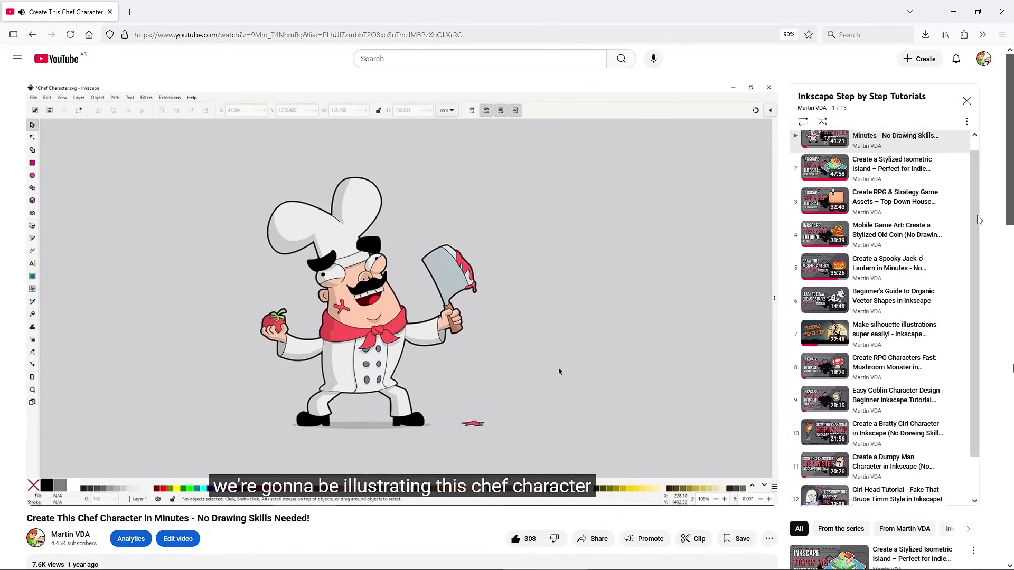
scroll(982, 242, "down", 1)
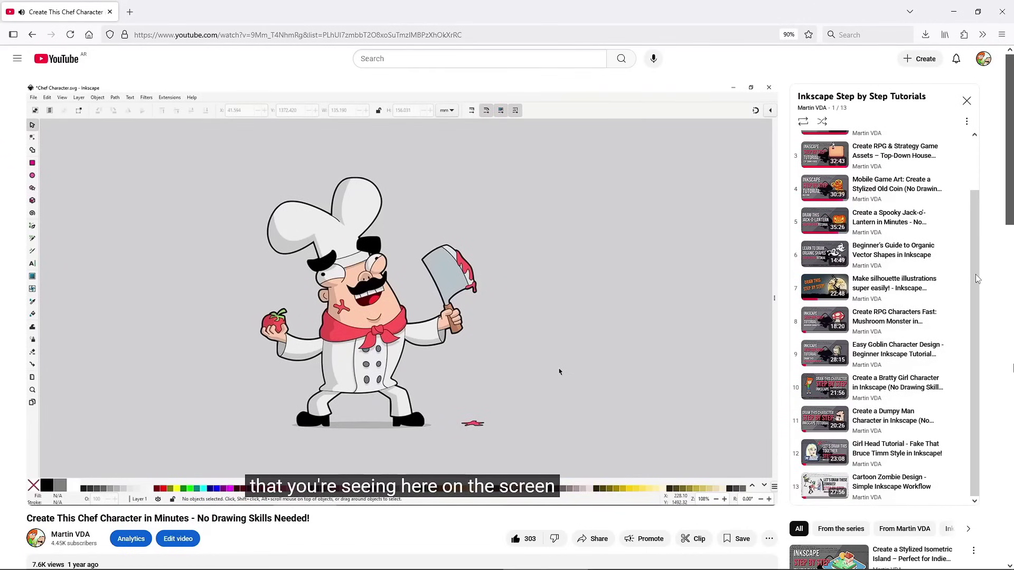
scroll(977, 278, "up", 3)
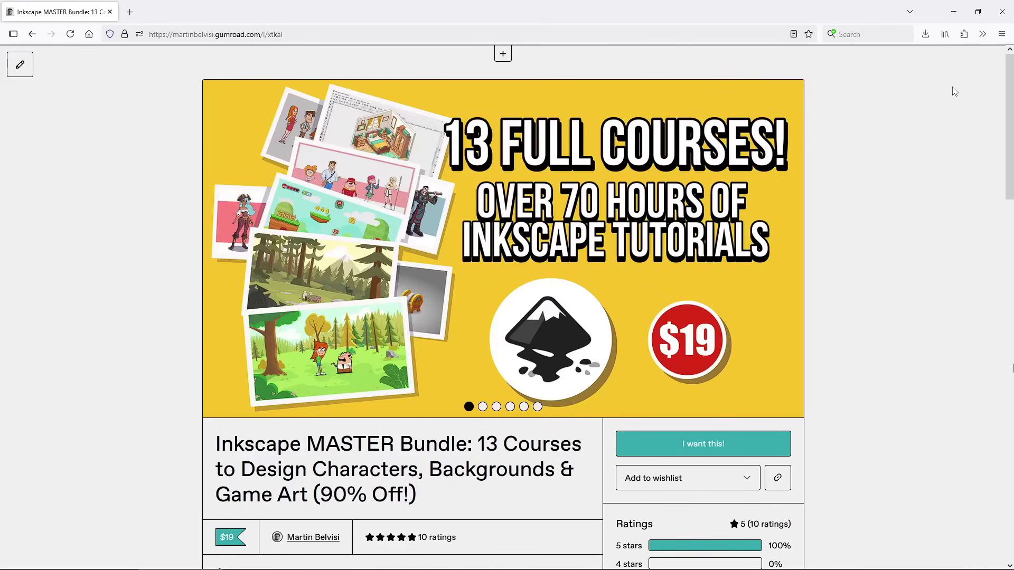
Step: Scroll down to the Inkscape MASTER Bundle's list of 13 courses and back to the top
scroll(955, 92, "down", 10)
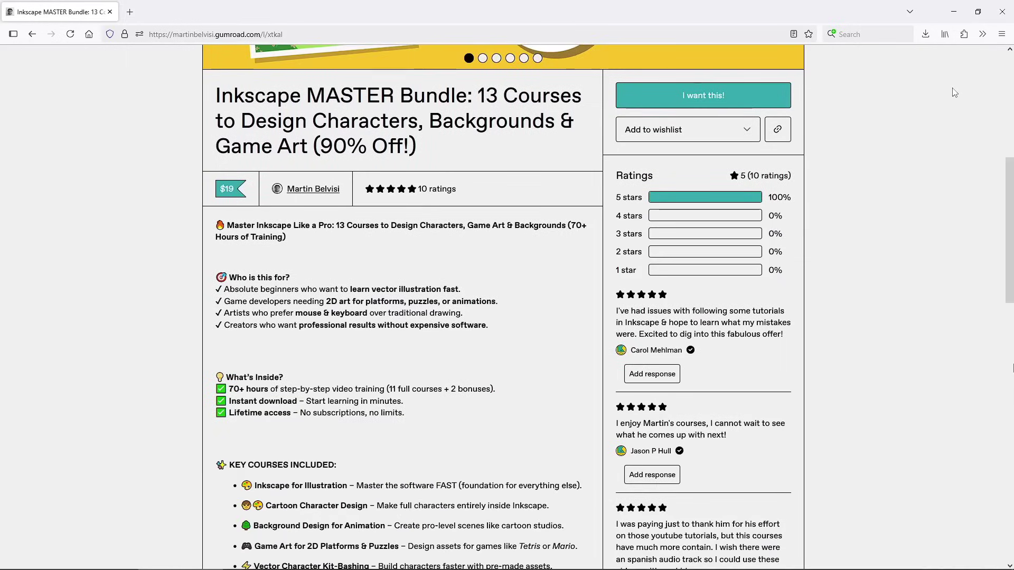
scroll(955, 92, "down", 12)
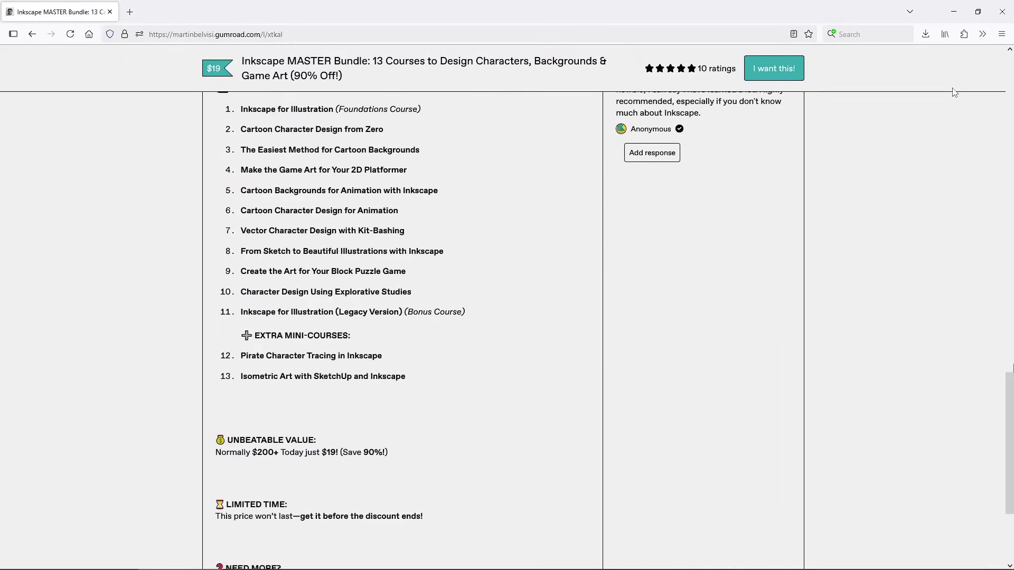
scroll(954, 91, "up", 20)
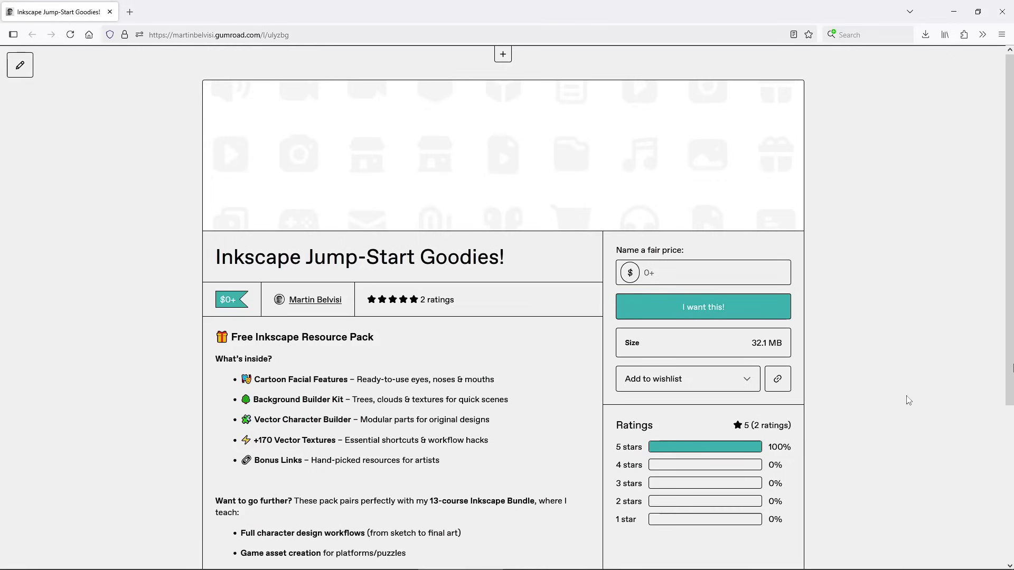
Step: Scroll the Jump-Start Goodies page down to its facial features, background kit and textures, then back
scroll(1009, 253, "down", 3)
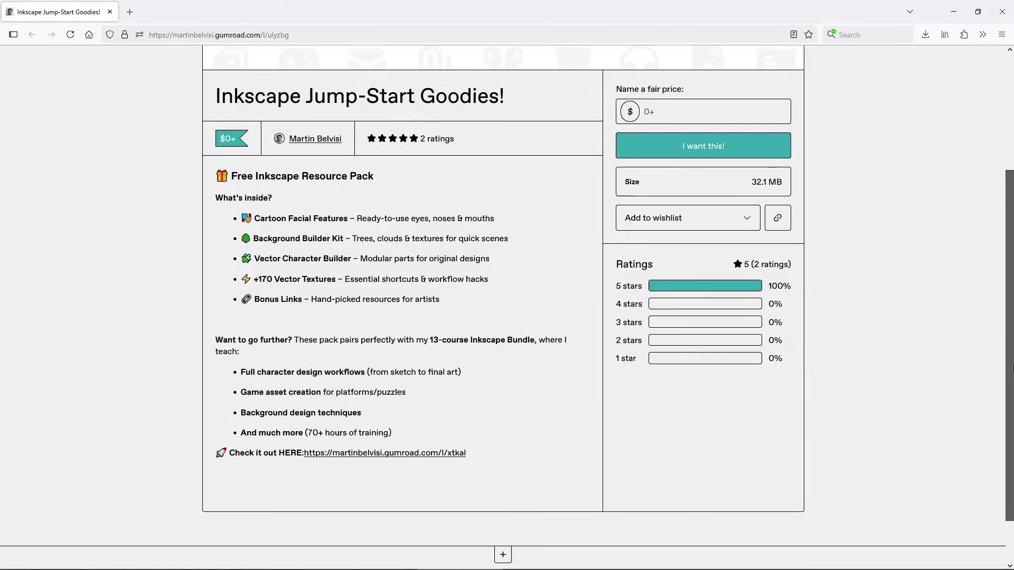
scroll(966, 316, "up", 3)
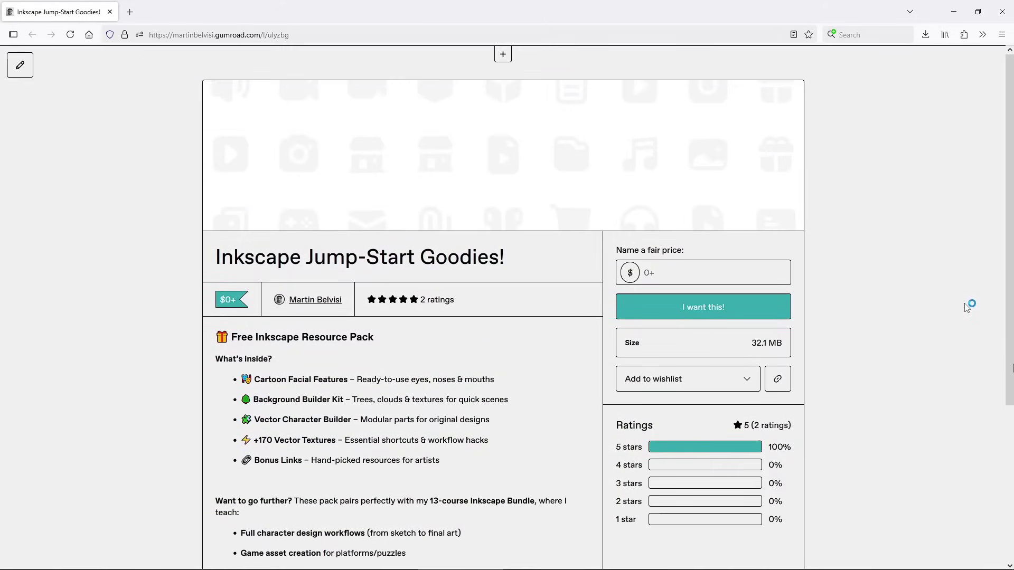